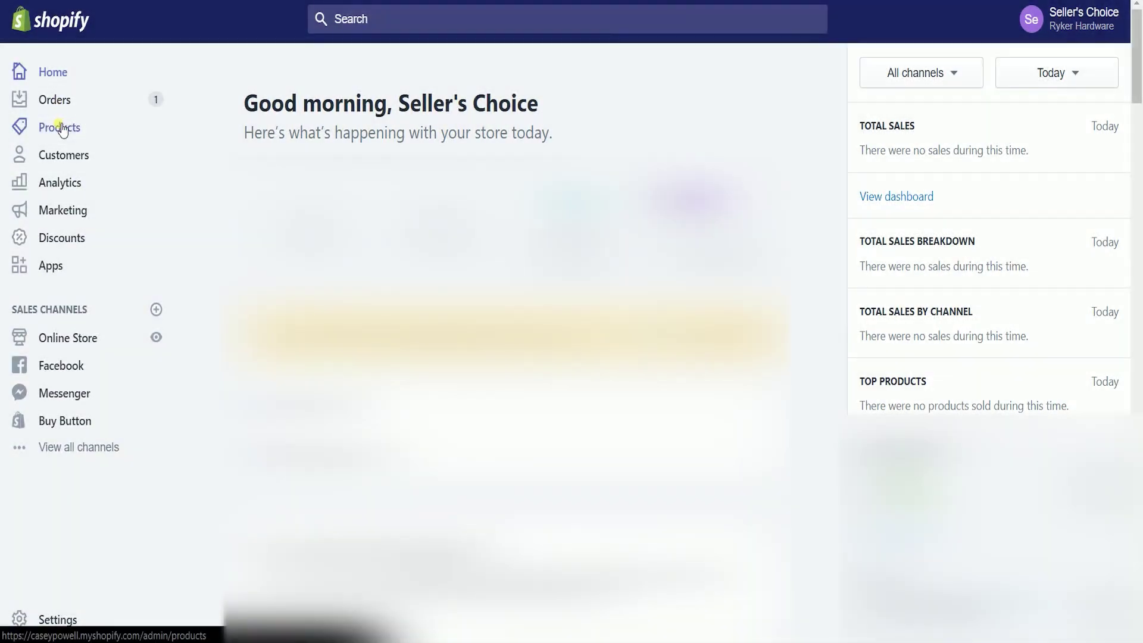
Open the Testing Shirt product from the Products list
{"action": "left_click", "coordinate": [61, 129]}
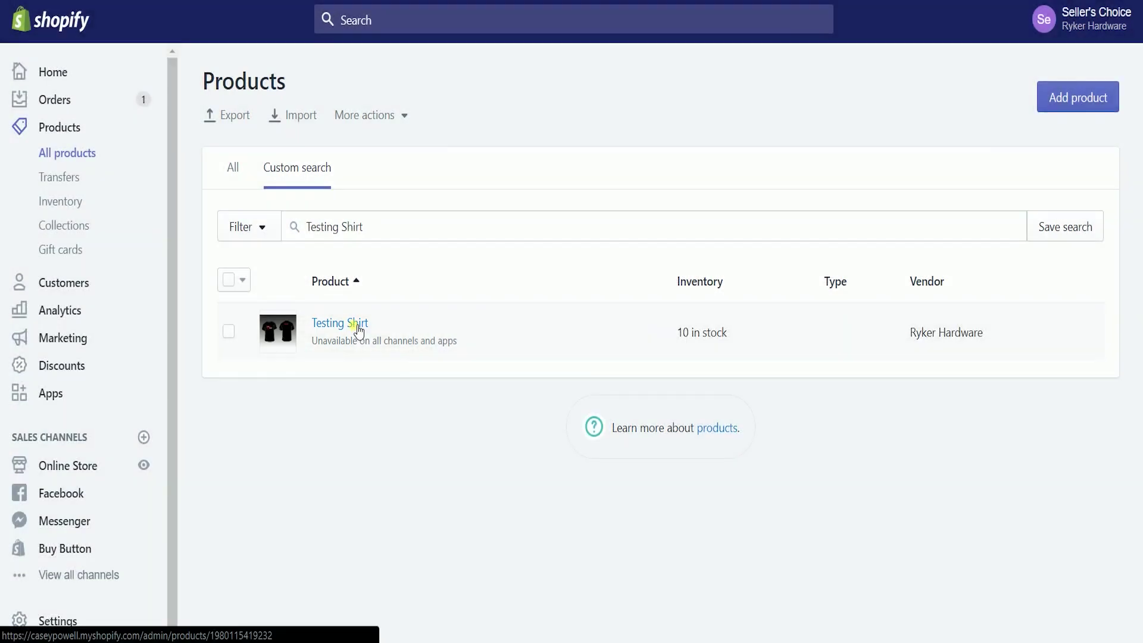
{"action": "left_click", "coordinate": [358, 328]}
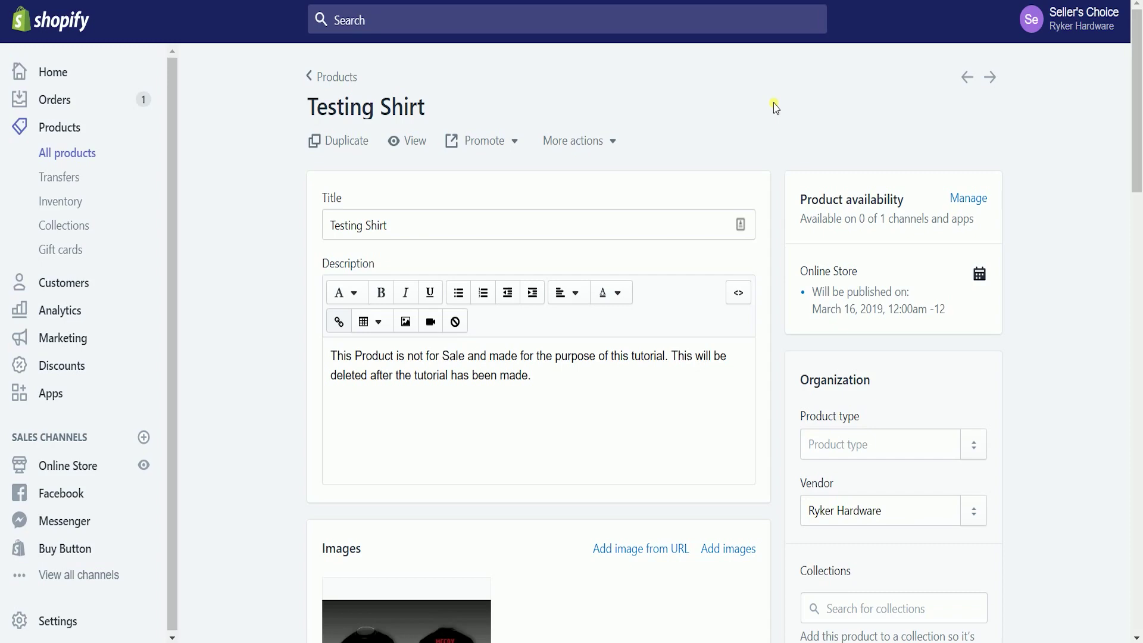
Expand Edit website SEO to show the page title, meta description and testing-shirt handle fields
{"action": "scroll", "coordinate": [774, 119], "scroll_direction": "down", "scroll_amount": 9}
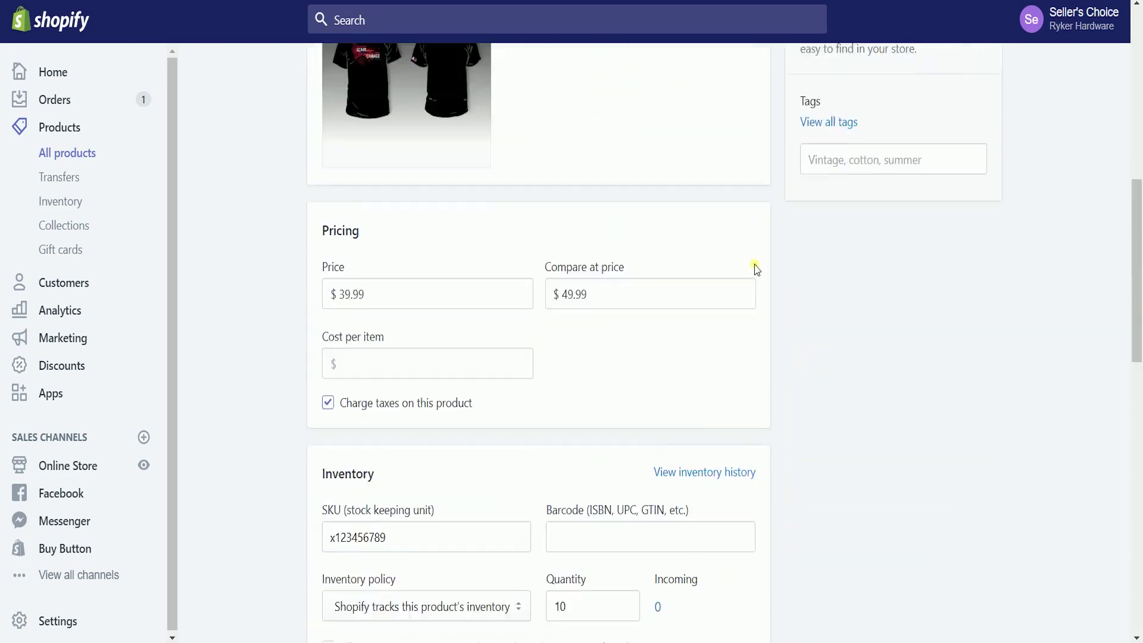
{"action": "scroll", "coordinate": [755, 269], "scroll_direction": "down", "scroll_amount": 11}
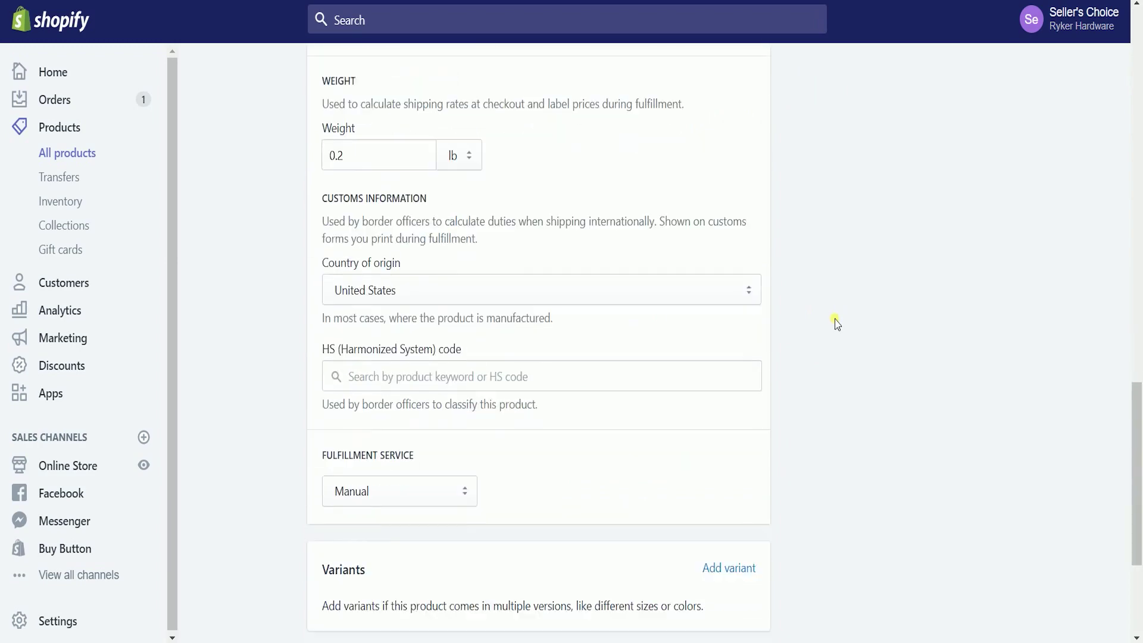
{"action": "scroll", "coordinate": [836, 323], "scroll_direction": "down", "scroll_amount": 4}
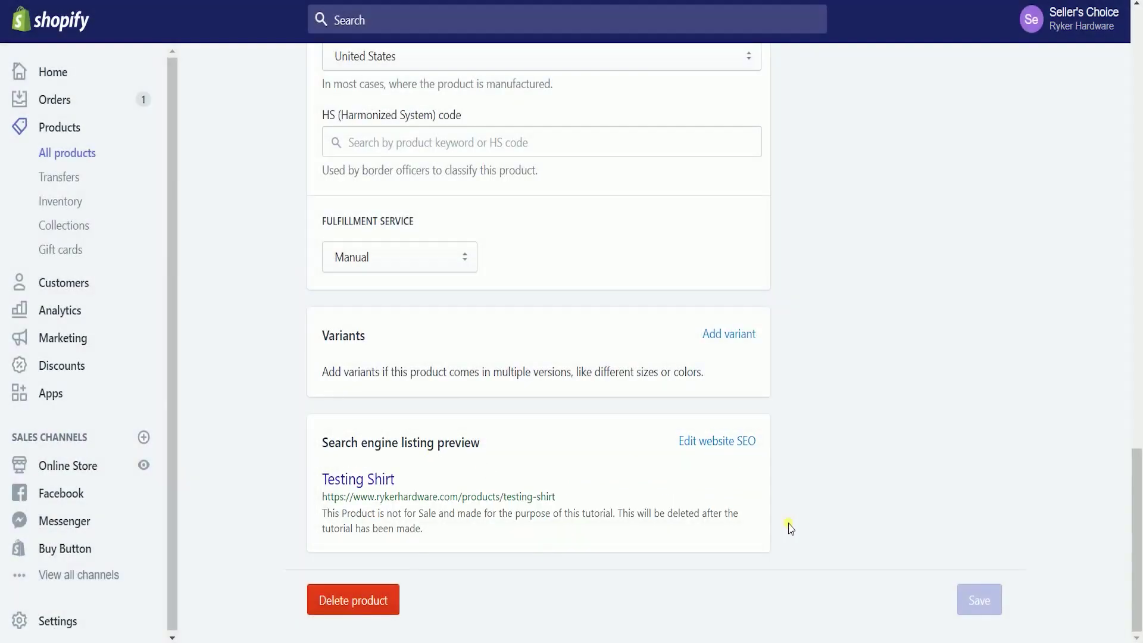
{"action": "left_click", "coordinate": [729, 442]}
{"action": "scroll", "coordinate": [851, 400], "scroll_direction": "down", "scroll_amount": 3}
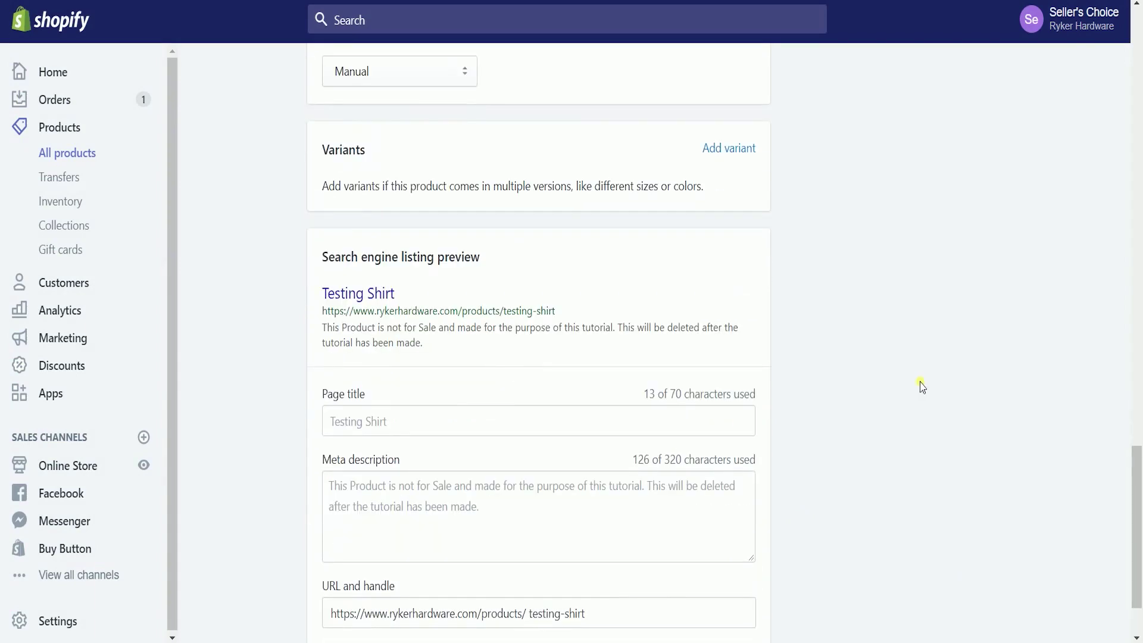
{"action": "scroll", "coordinate": [921, 386], "scroll_direction": "down", "scroll_amount": 2}
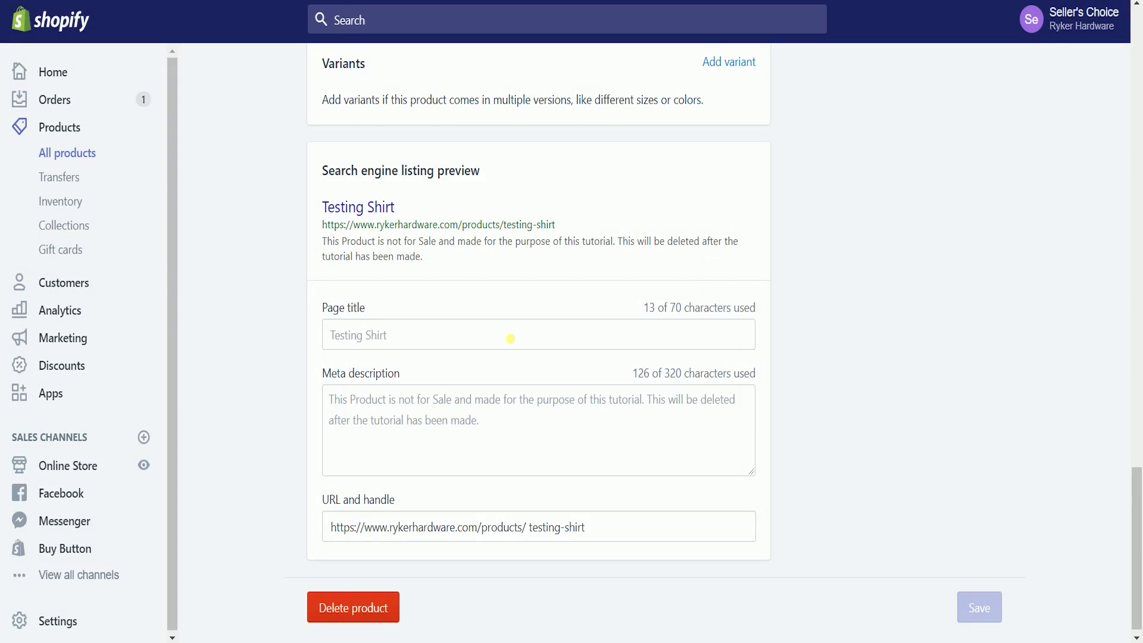
Prefix the SEO page title with 'The Best' so it reads 'The Best Testing Shirt'
{"action": "left_click", "coordinate": [509, 339]}
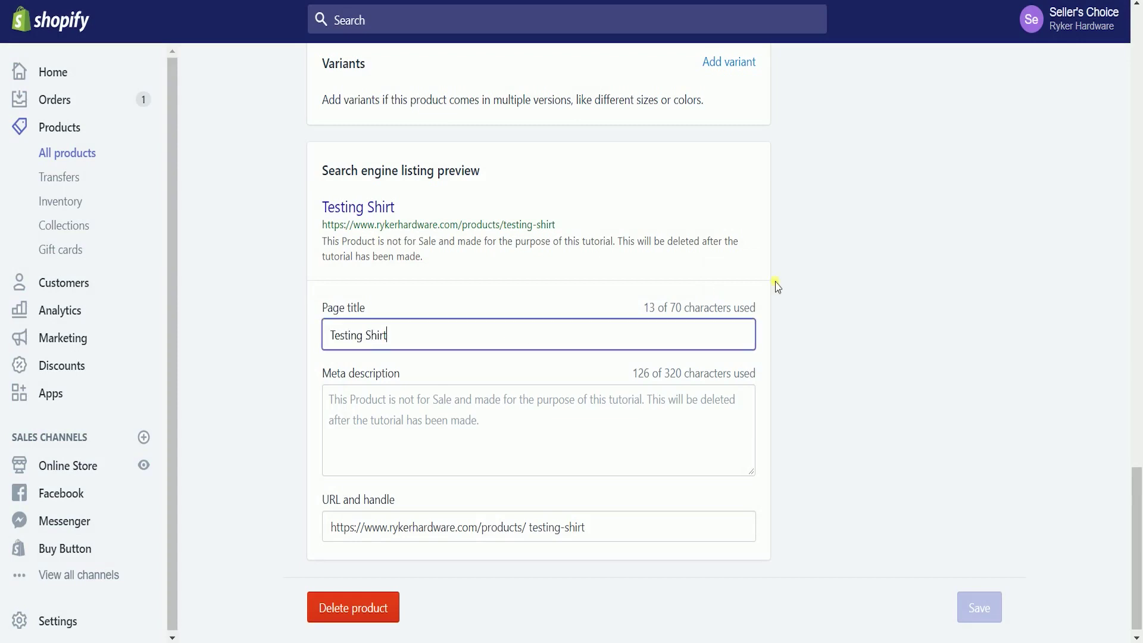
{"action": "type", "text": "The Best"}
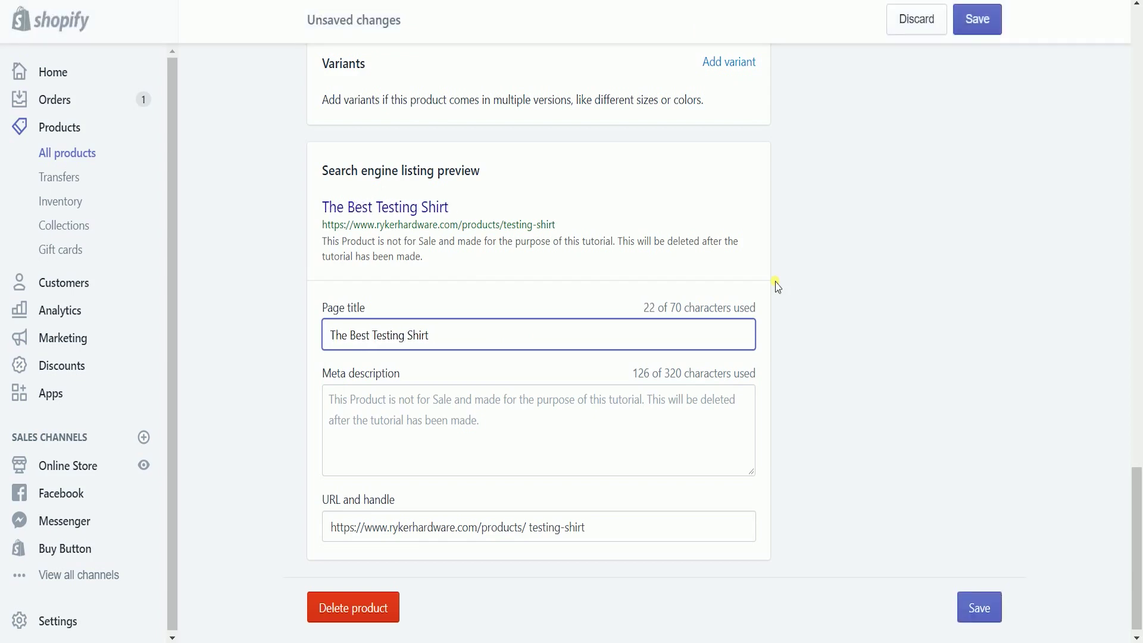
{"action": "left_click", "coordinate": [664, 482]}
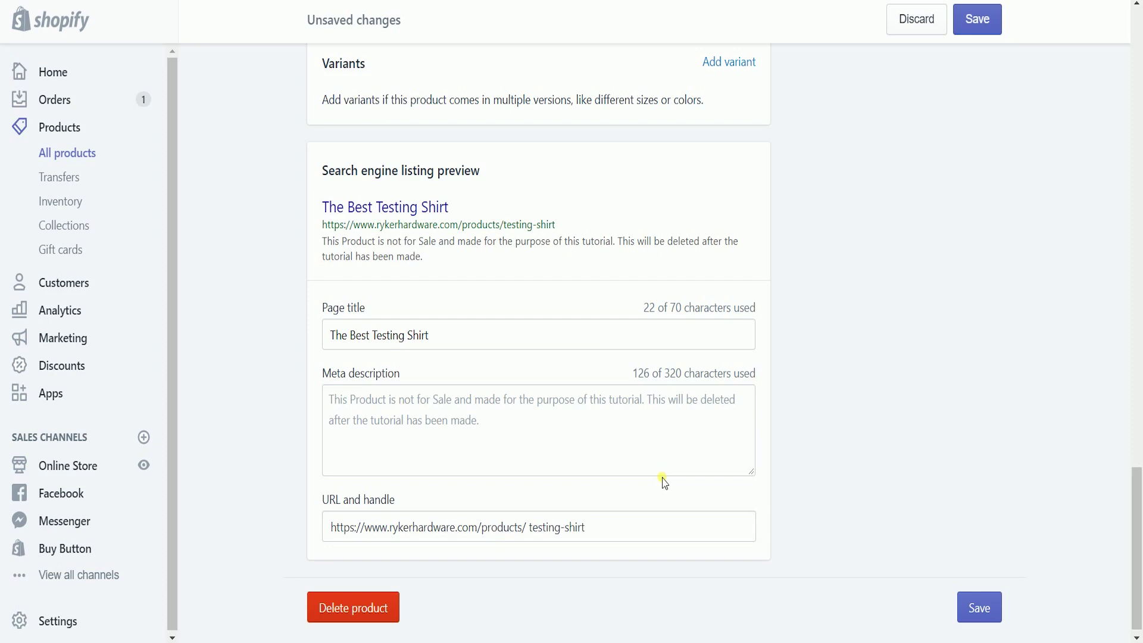
Write the meta description beginning 'This is so awesome that you could really feel at breeze while wearing it.'
{"action": "left_click", "coordinate": [555, 454]}
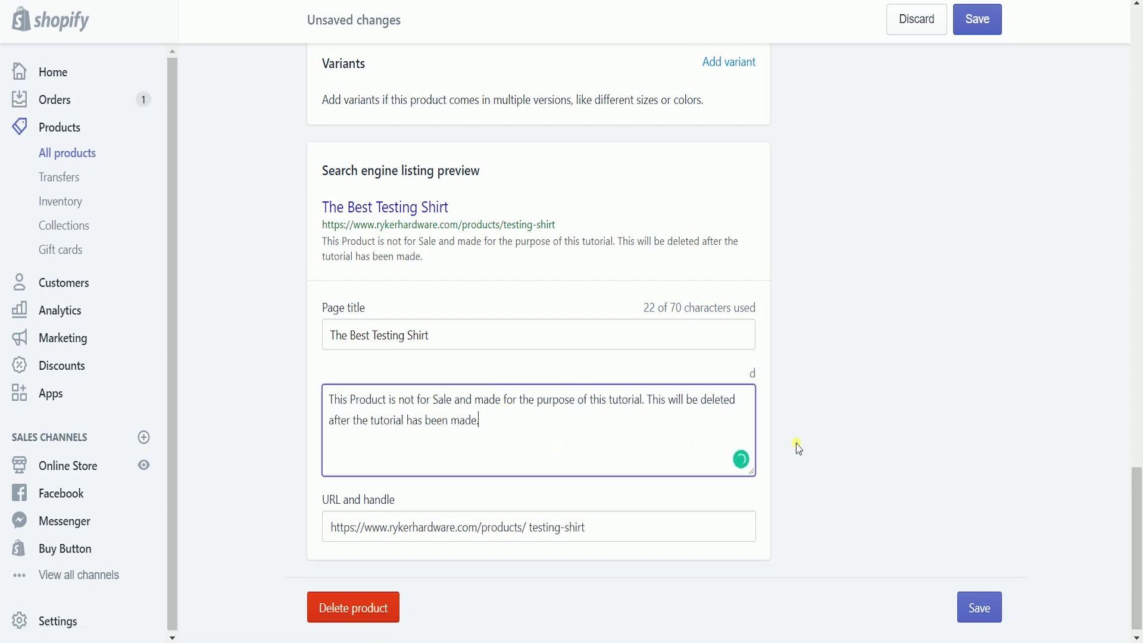
{"action": "left_click", "coordinate": [899, 387]}
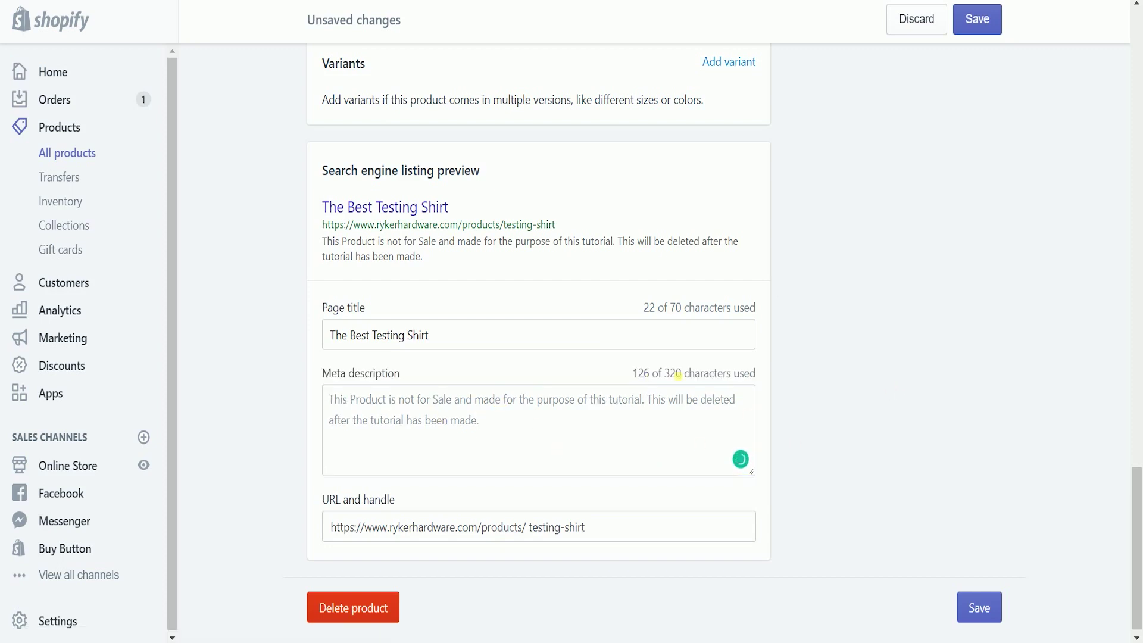
{"action": "left_click", "coordinate": [618, 423]}
{"action": "type", "text": "T"}
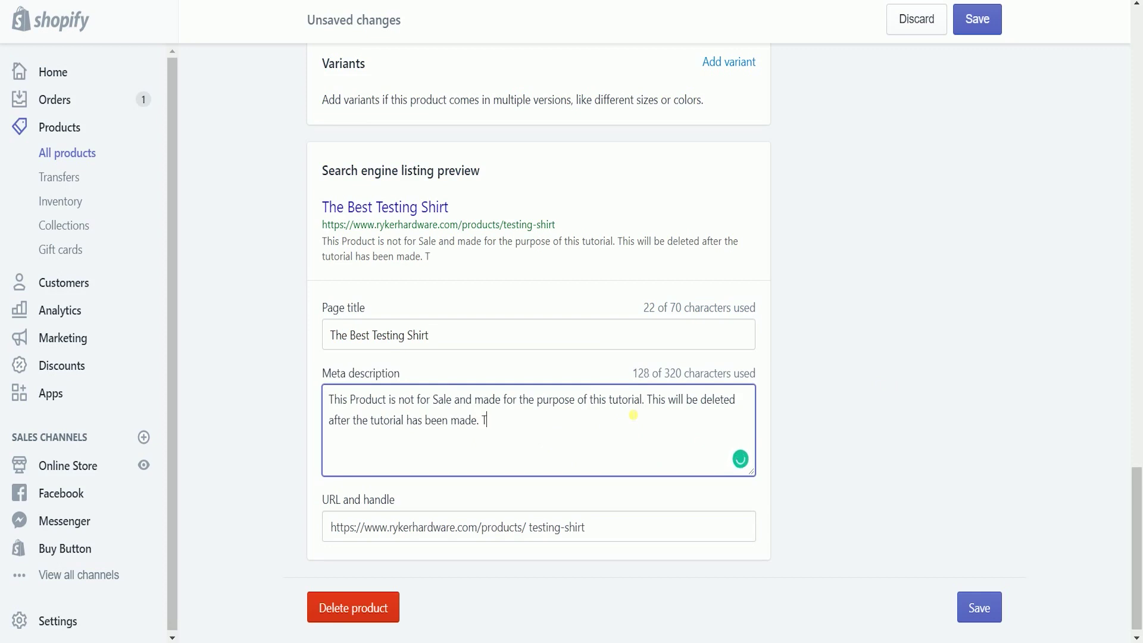
{"action": "type", "text": "his is so awesome that you could "}
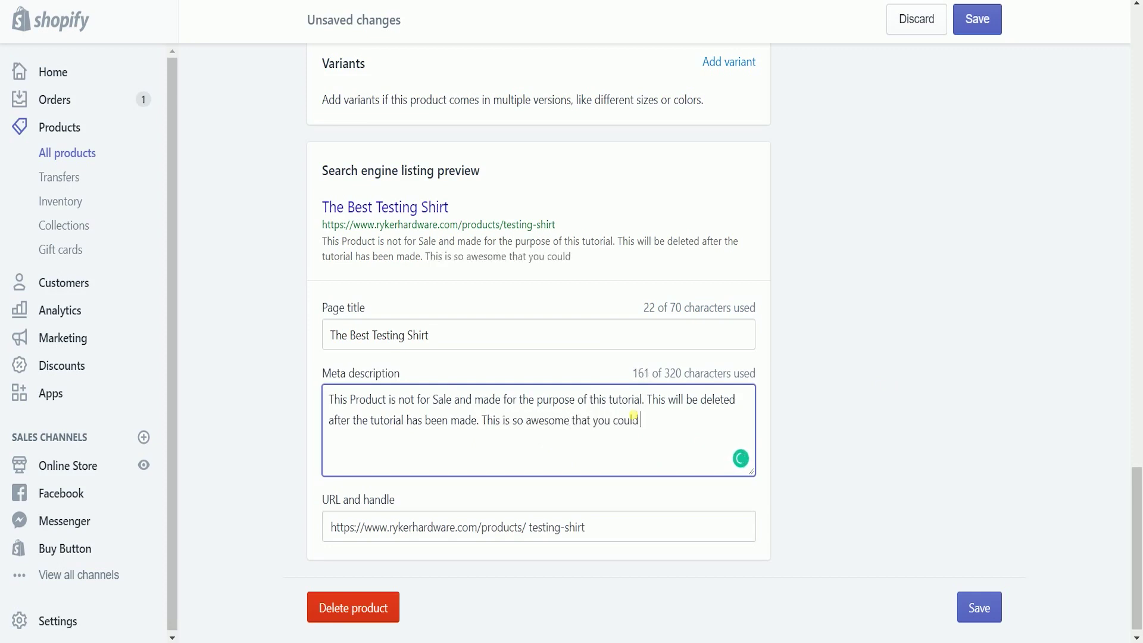
{"action": "type", "text": "really feel"}
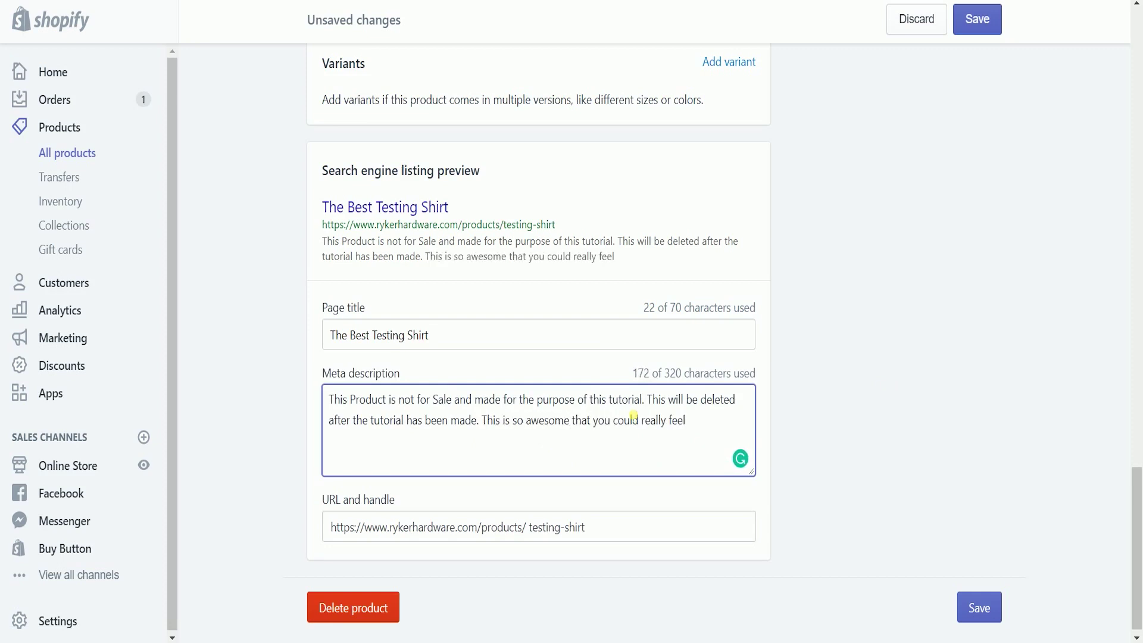
{"action": "type", "text": " at breeze while wearing it"}
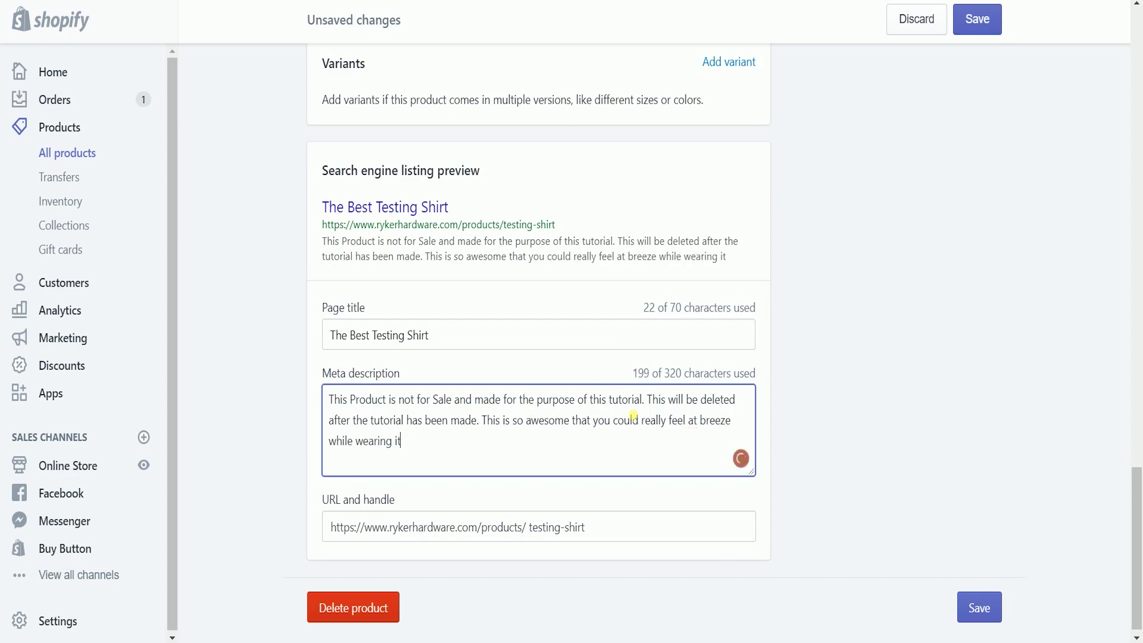
{"action": "type", "text": ". This is the best shirt that you can get"}
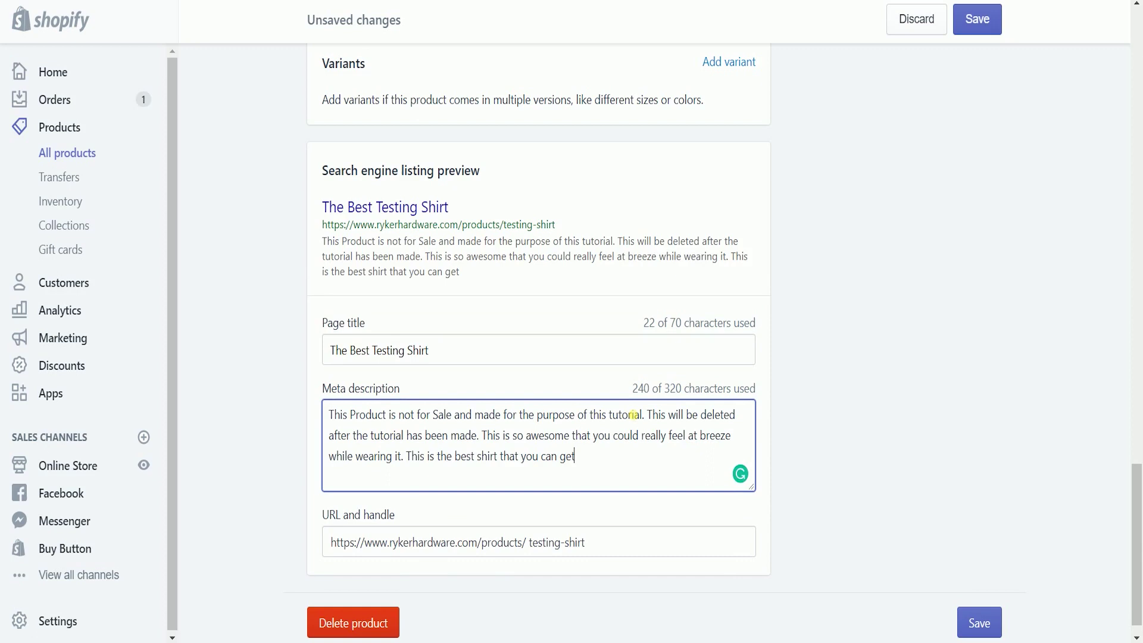
{"action": "type", "text": " for this year!"}
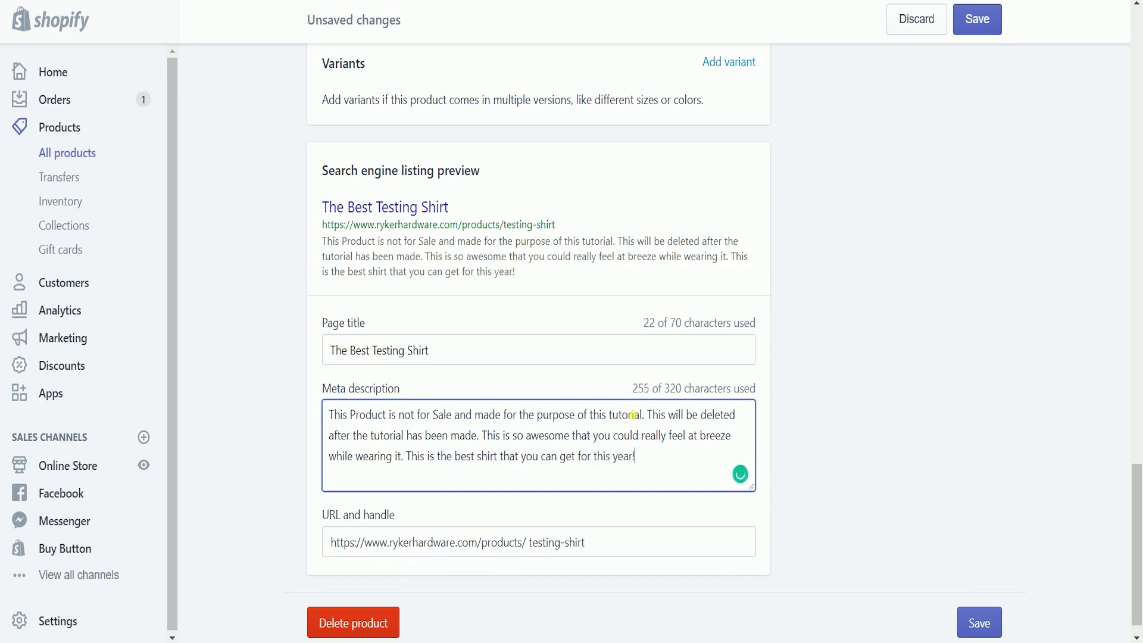
{"action": "left_click", "coordinate": [1096, 309]}
{"action": "scroll", "coordinate": [985, 331], "scroll_direction": "down", "scroll_amount": 1}
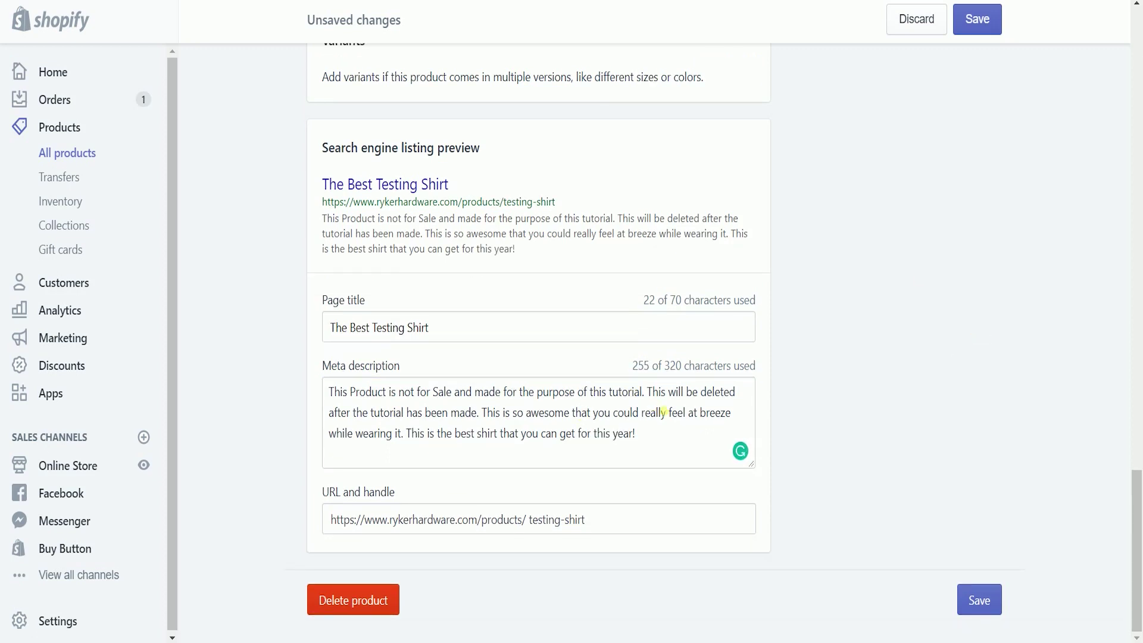
Insert '50% Cotton and 50% pure awesomeness.' after the meta description's second sentence
{"action": "left_click", "coordinate": [481, 413]}
{"action": "type", "text": "100"}
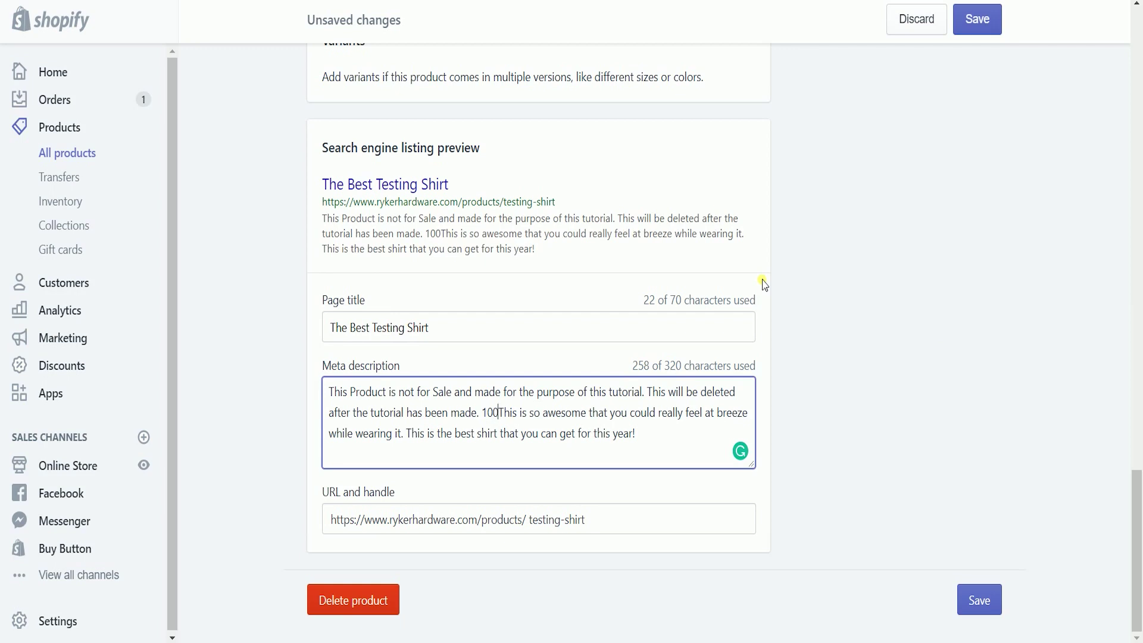
{"action": "type", "text": "%"}
{"action": "key", "text": "BackSpace"}
{"action": "key", "text": "BackSpace"}
{"action": "key", "text": "BackSpace"}
{"action": "key", "text": "BackSpace"}
{"action": "key", "text": "BackSpace"}
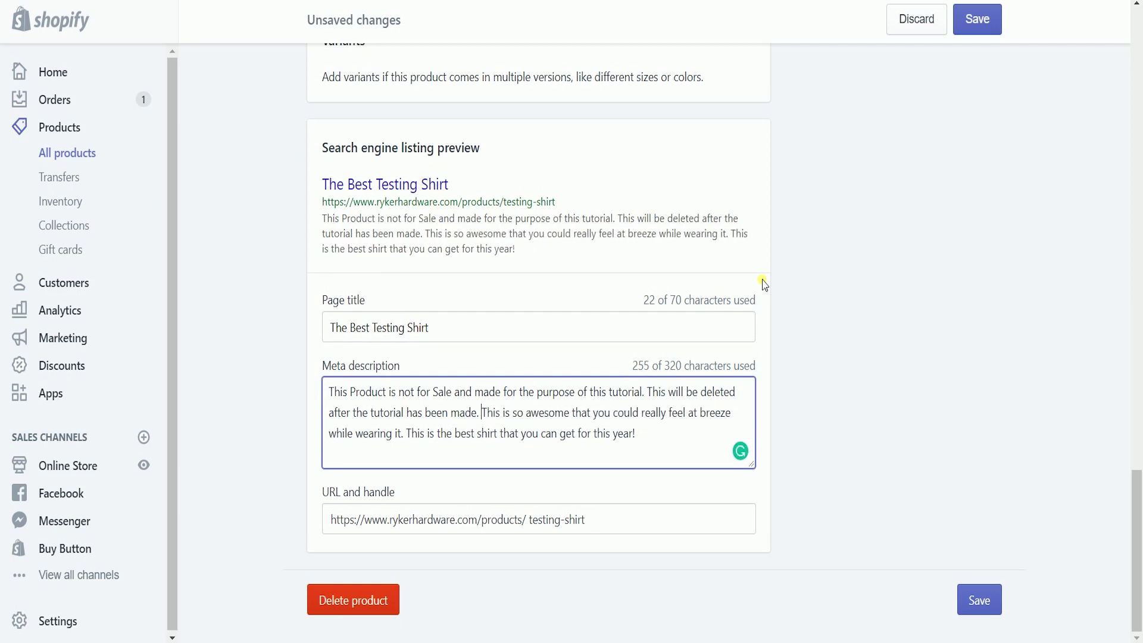
{"action": "type", "text": "50% Cotton and 50% pur"}
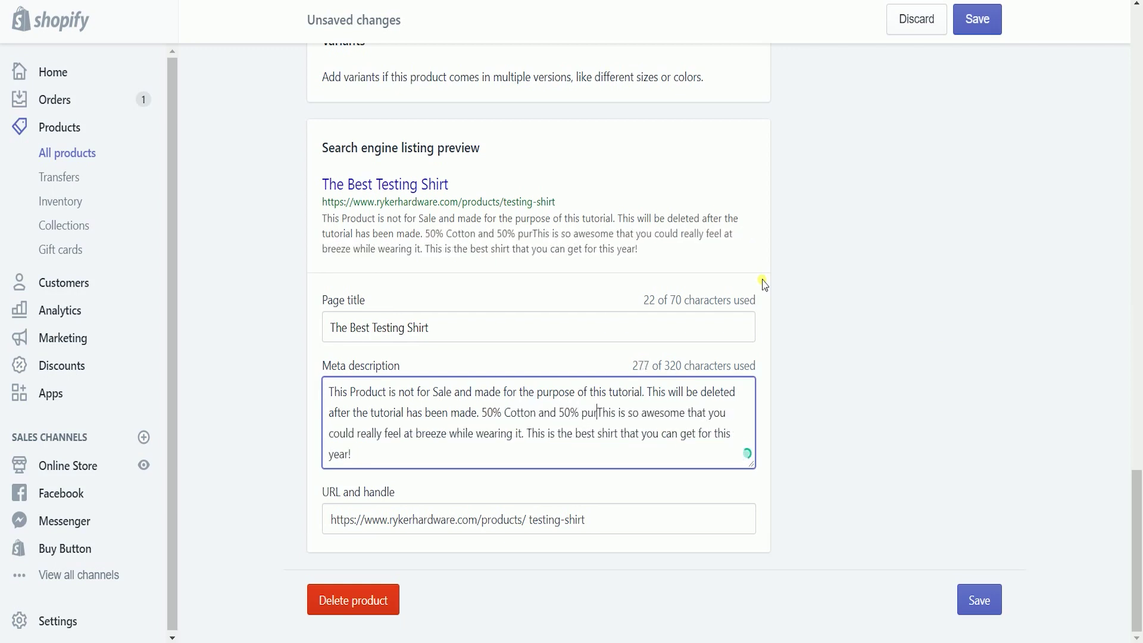
{"action": "type", "text": "e awesomeness."}
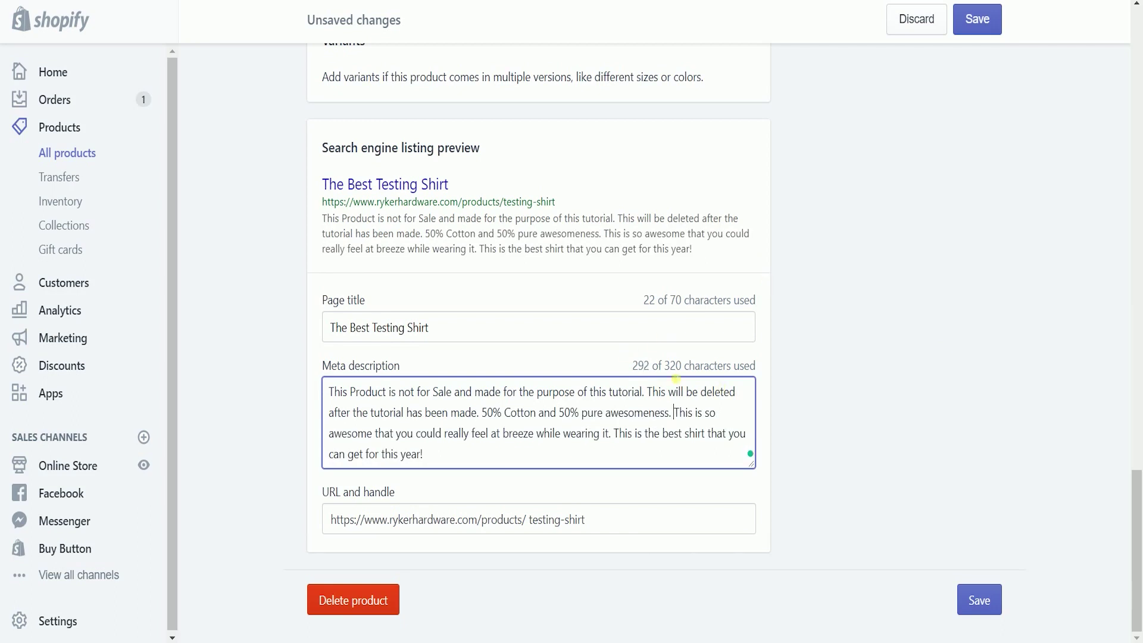
{"action": "left_click", "coordinate": [878, 387]}
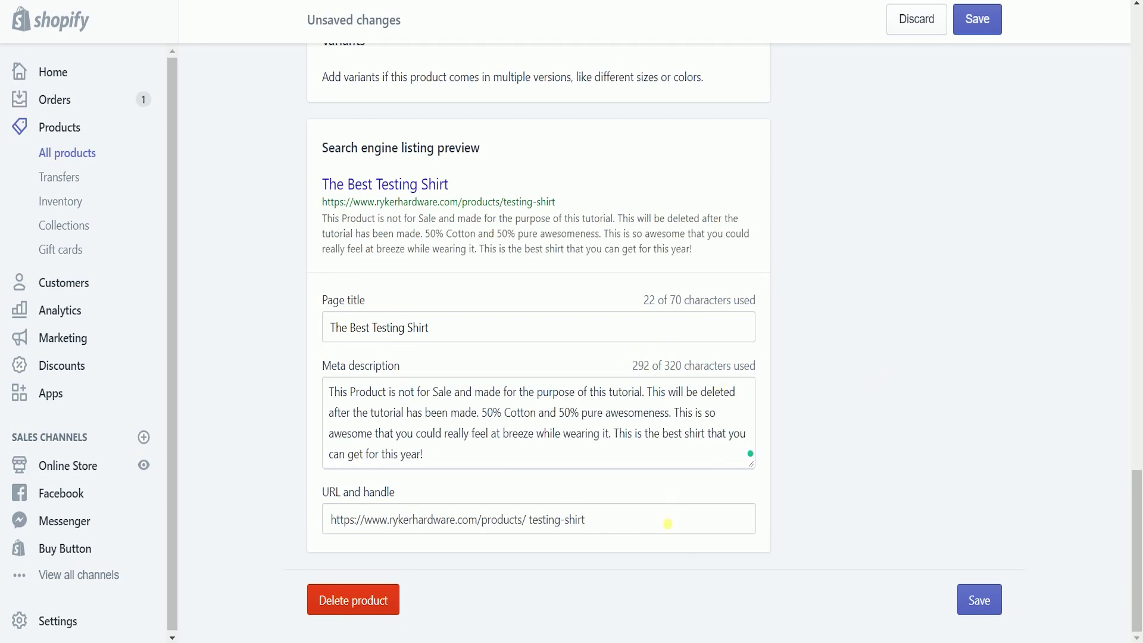
Change the URL handle to the-best-shirt-testing-shirt, keeping the redirect from testing-shirt
{"action": "left_click", "coordinate": [667, 524]}
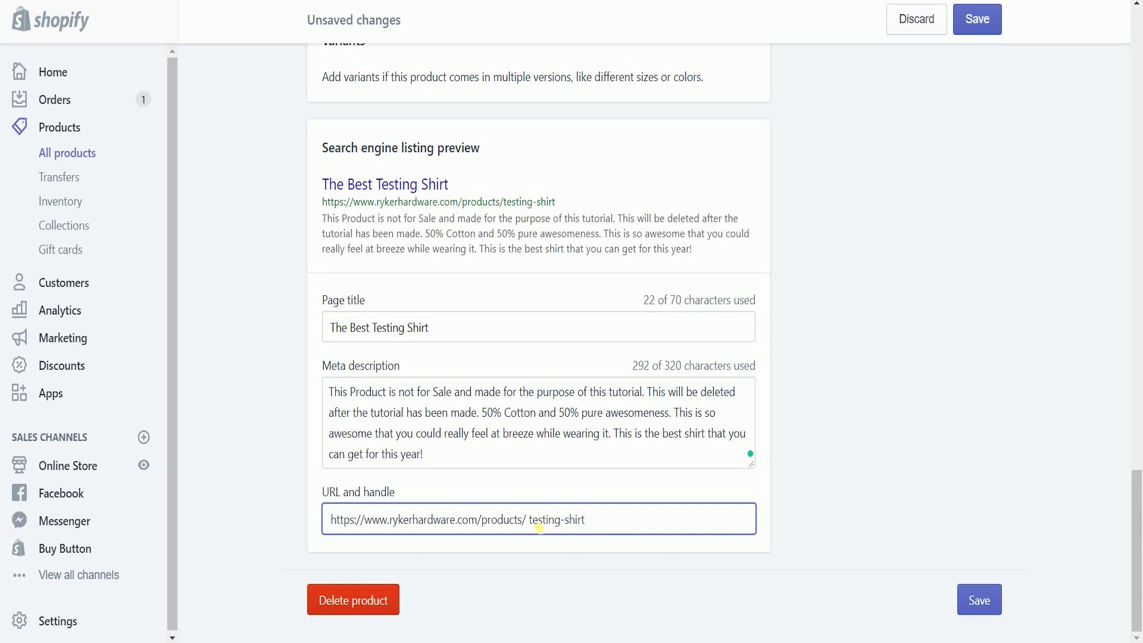
{"action": "type", "text": "-"}
{"action": "key", "text": "BackSpace"}
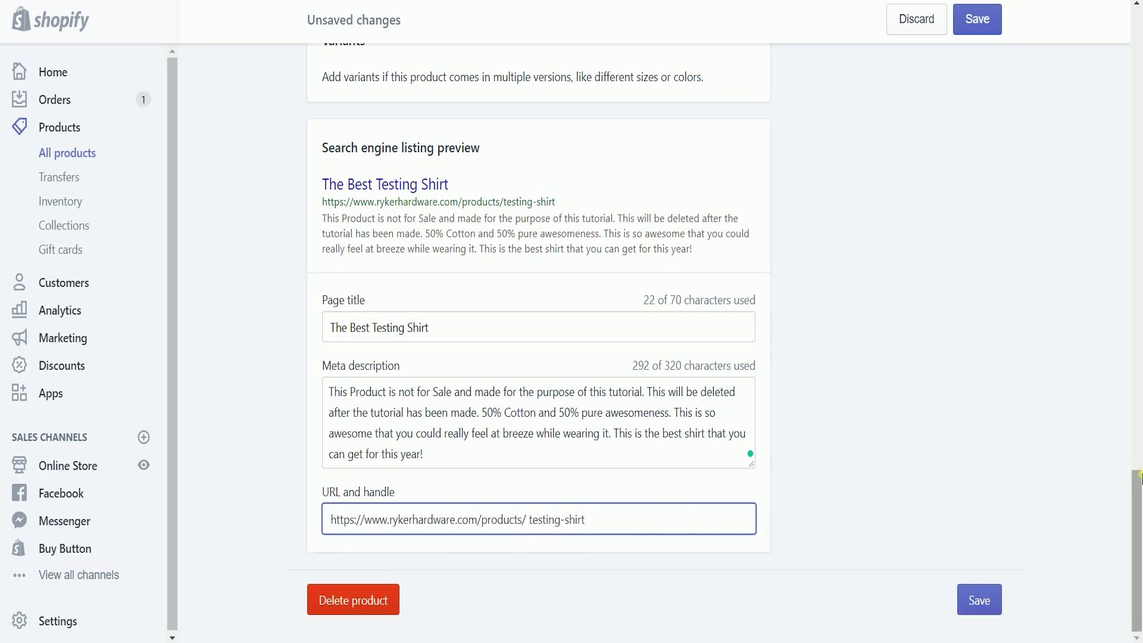
{"action": "type", "text": "the-best"}
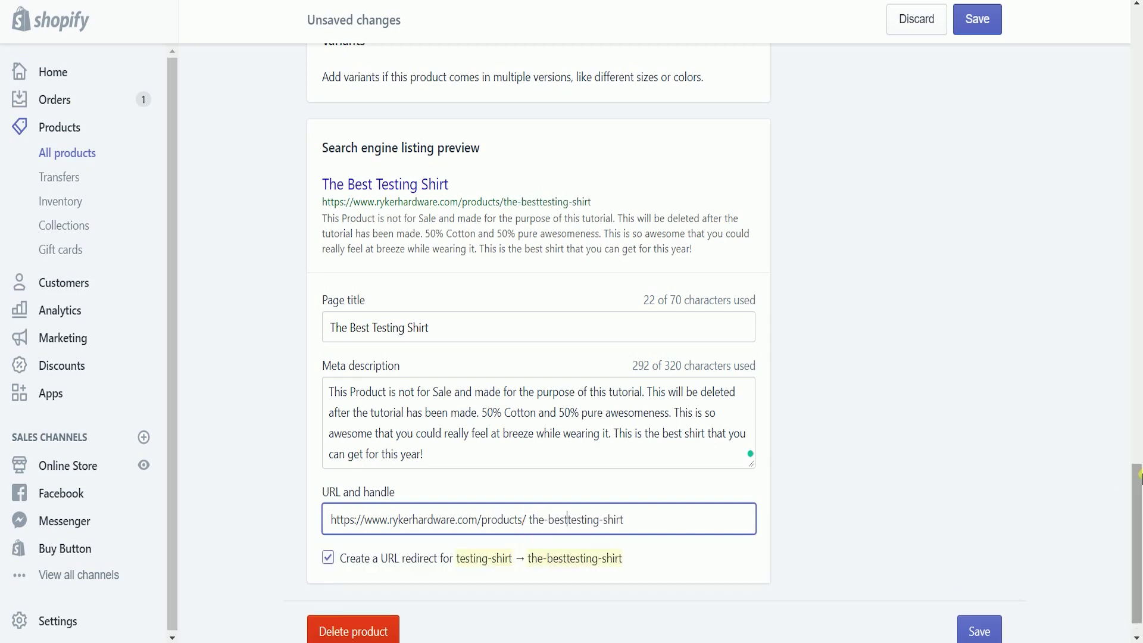
{"action": "type", "text": "-shirt"}
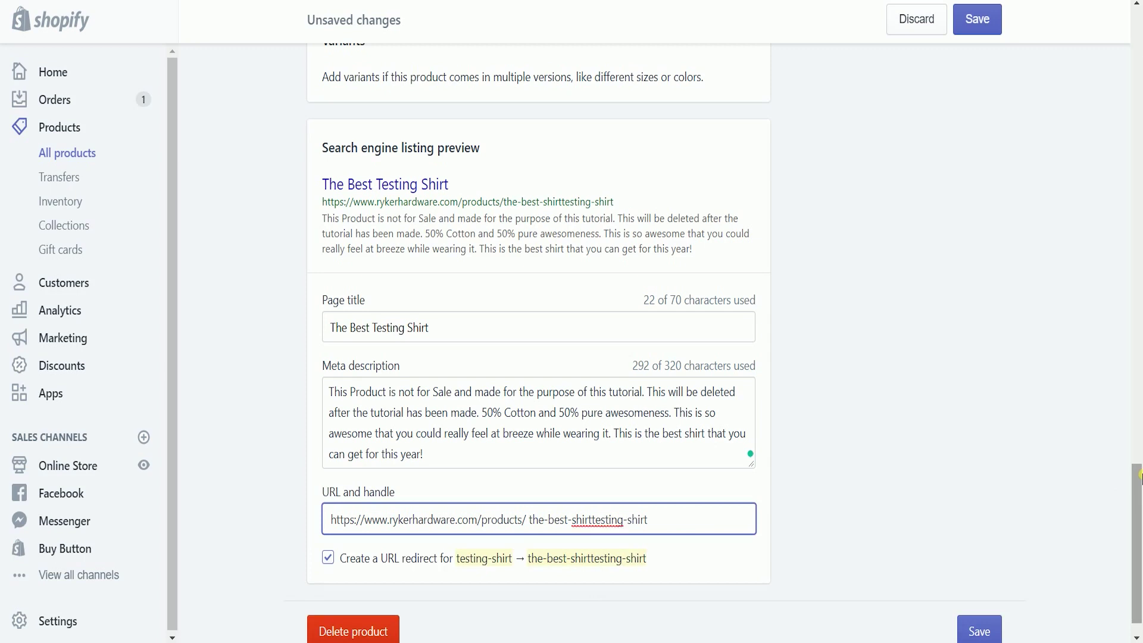
{"action": "type", "text": "-"}
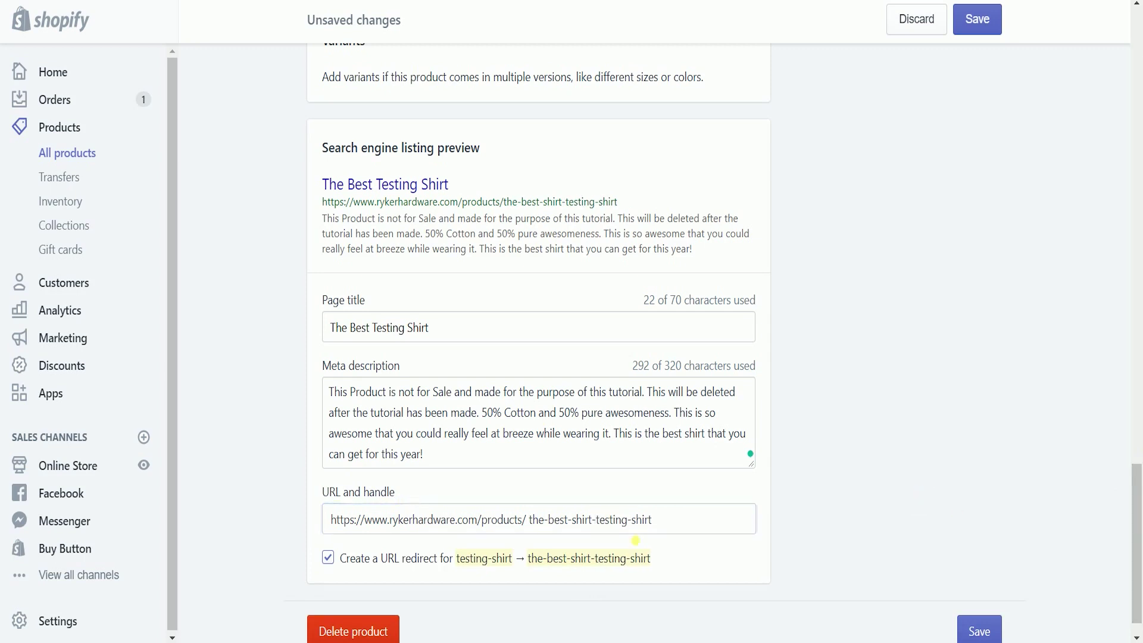
{"action": "scroll", "coordinate": [542, 615], "scroll_direction": "down", "scroll_amount": 1}
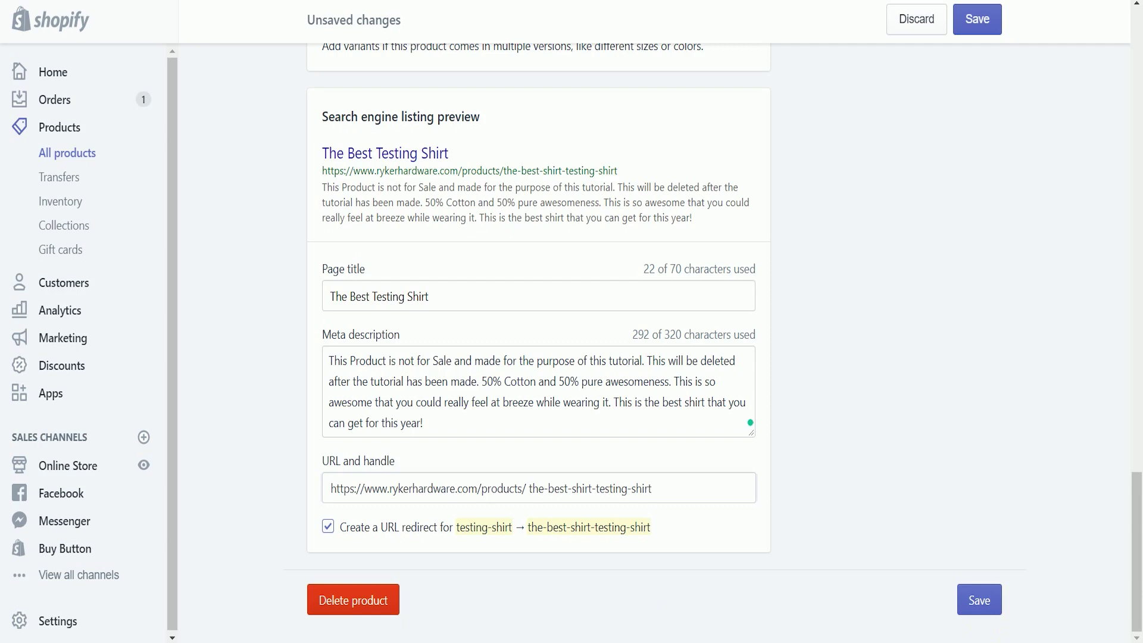
Save the Testing Shirt product with its new SEO title, description and handle
{"action": "left_click", "coordinate": [972, 609]}
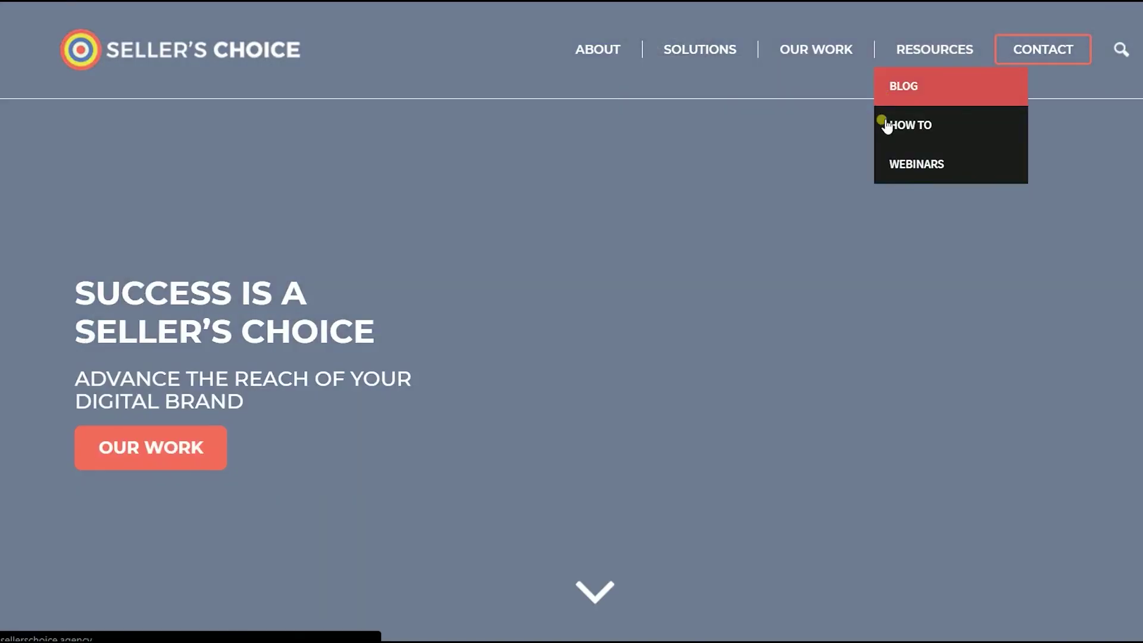
Visit the How To page, then Webinars, and return to How To
{"action": "left_click", "coordinate": [883, 192]}
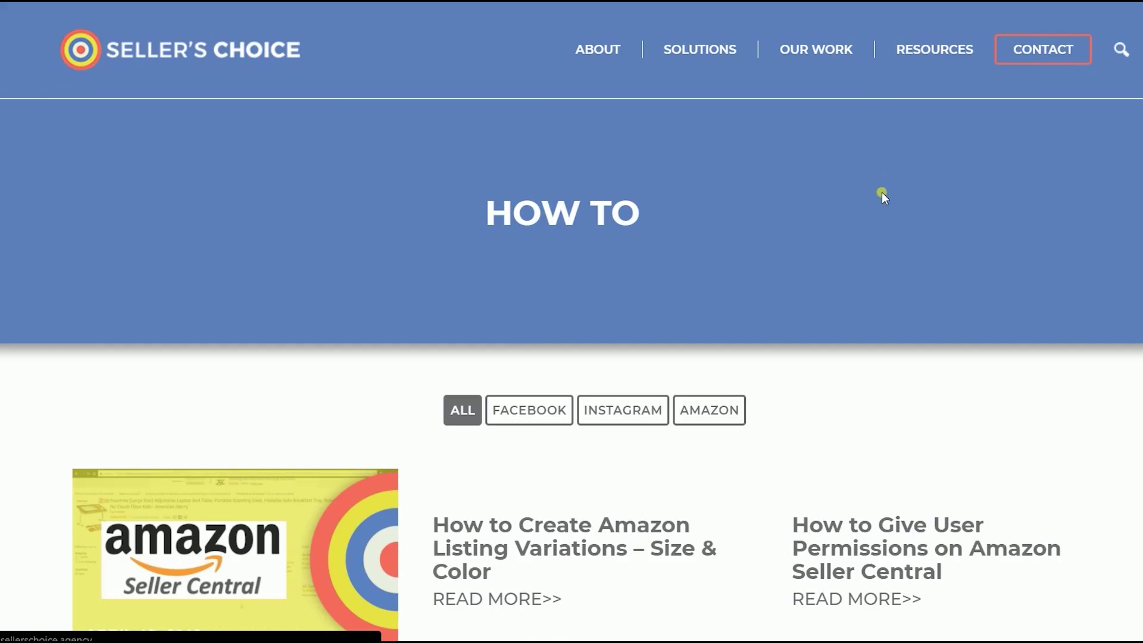
{"action": "scroll", "coordinate": [877, 203], "scroll_direction": "down", "scroll_amount": 7}
{"action": "scroll", "coordinate": [863, 235], "scroll_direction": "up", "scroll_amount": 7}
{"action": "mouse_move", "coordinate": [970, 46]}
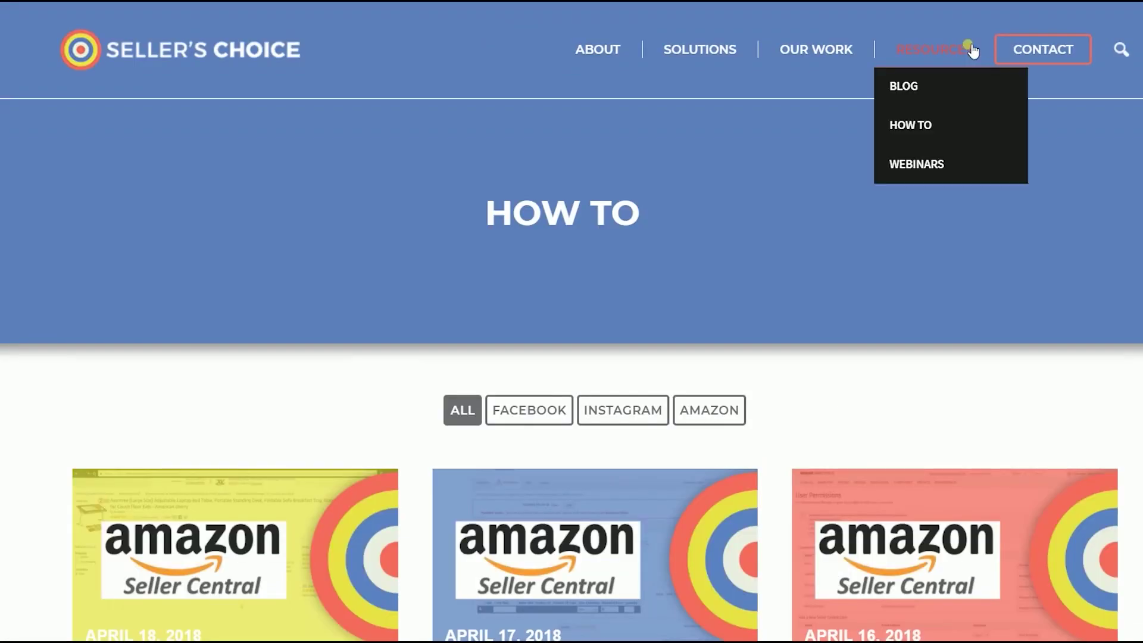
{"action": "left_click", "coordinate": [927, 161]}
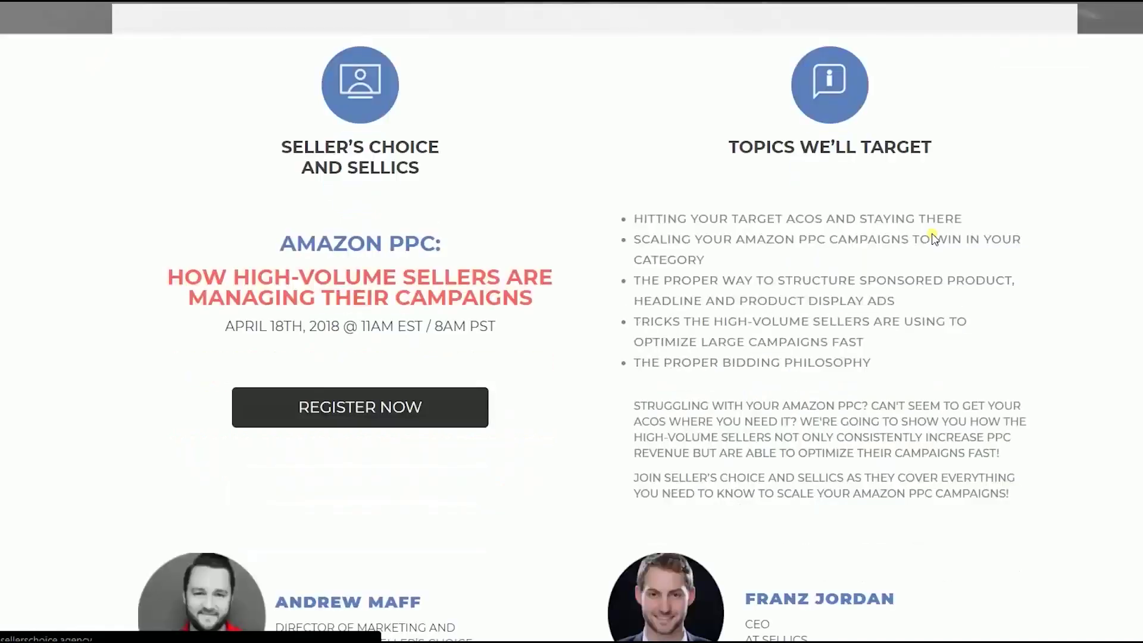
{"action": "key", "text": "alt+Left"}
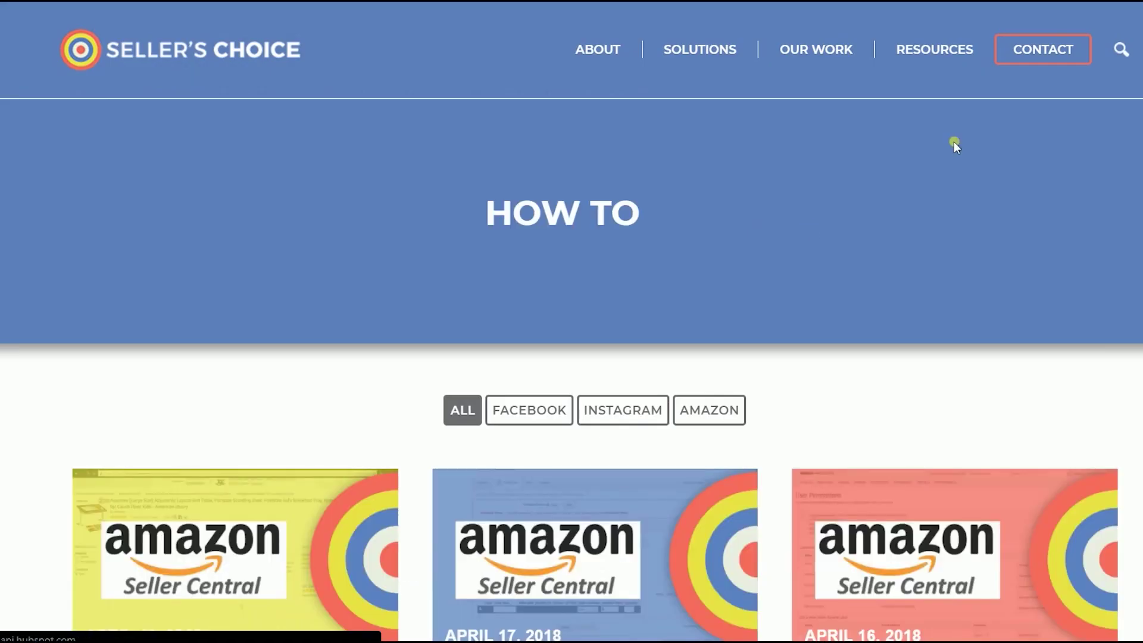
Open the Blog page from the Resources menu and browse its listing
{"action": "mouse_move", "coordinate": [926, 59]}
{"action": "left_click", "coordinate": [926, 104]}
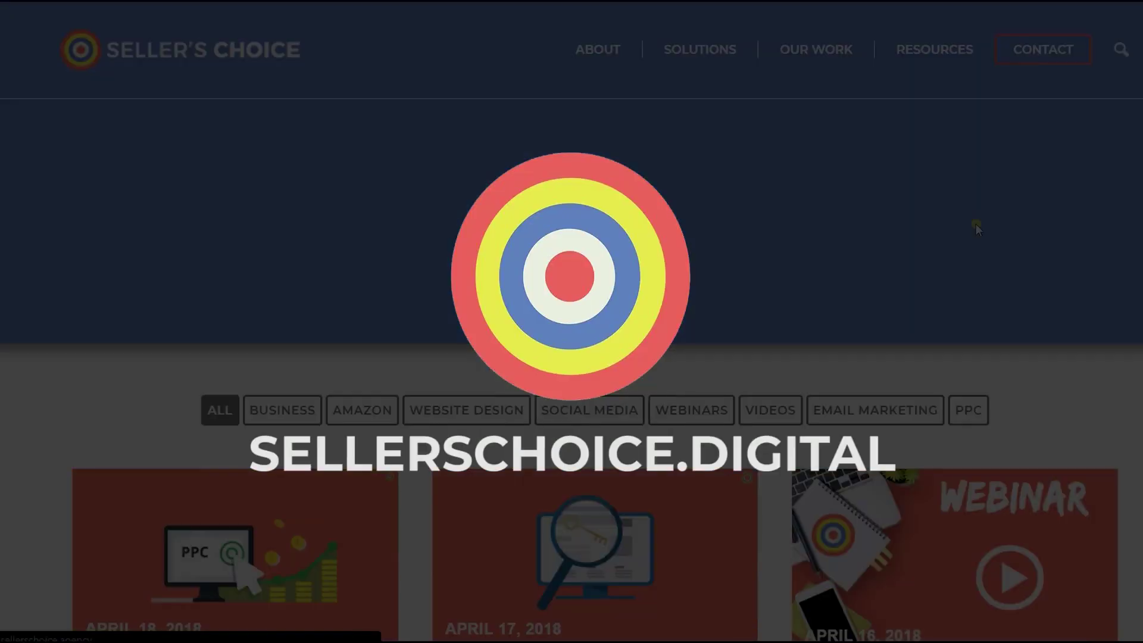
{"action": "scroll", "coordinate": [976, 225], "scroll_direction": "down", "scroll_amount": 13}
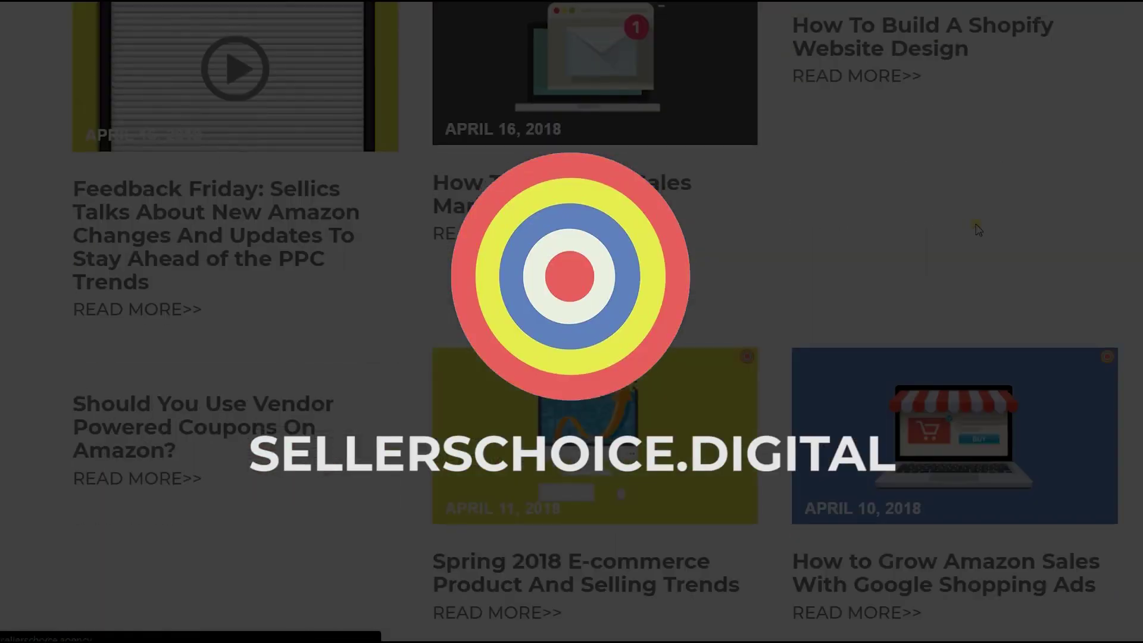
{"action": "scroll", "coordinate": [977, 227], "scroll_direction": "up", "scroll_amount": 15}
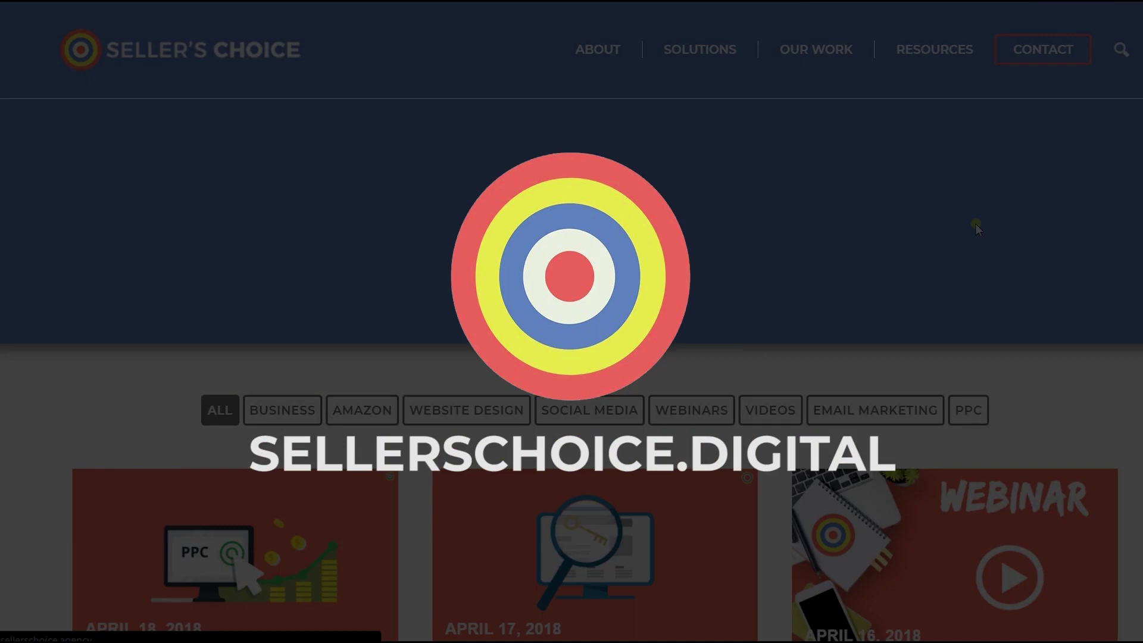